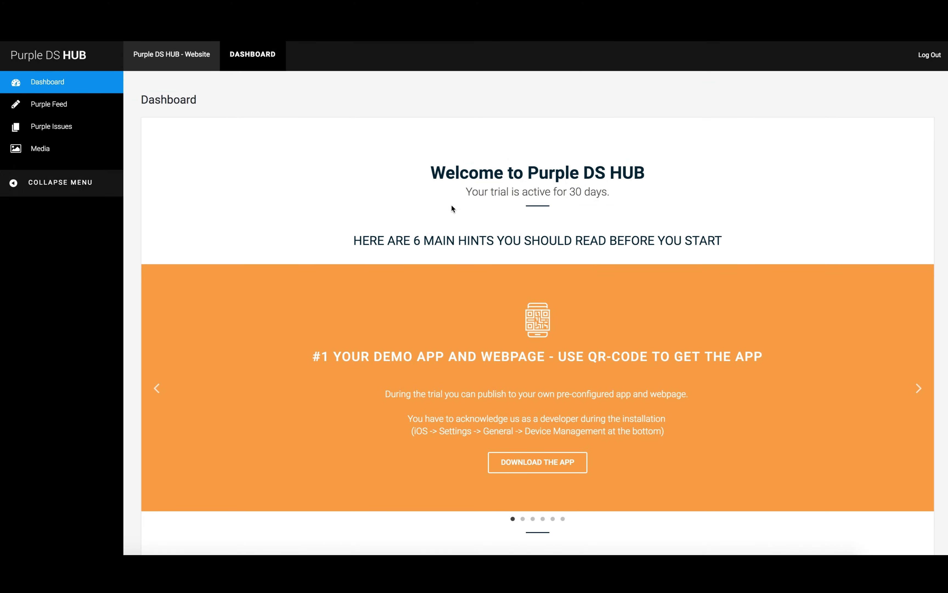
# Look over the demo website's home page from start to end, then return to the Purple DS HUB dashboard
pyautogui.click(389, 134)
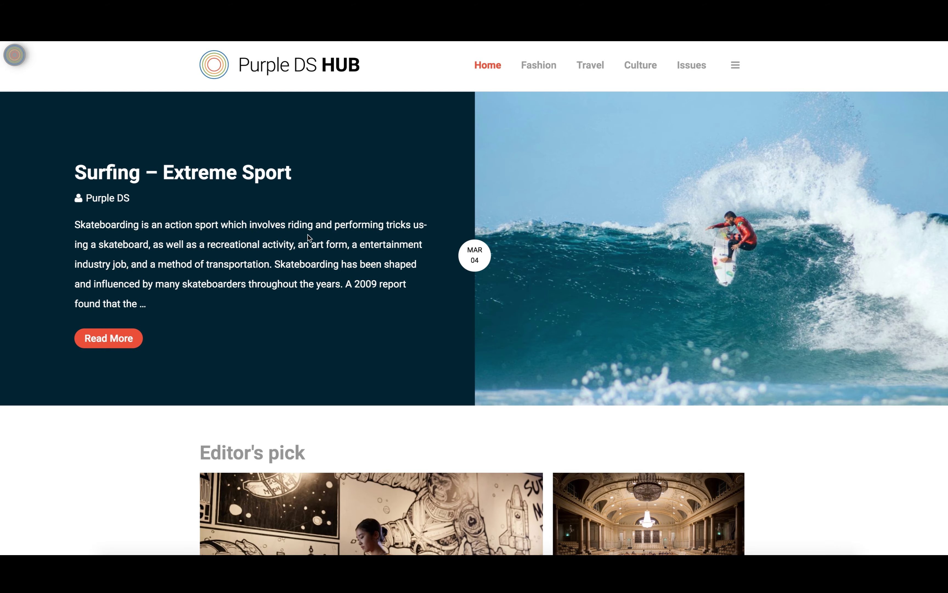
pyautogui.scroll(-15, 308, 237)
pyautogui.scroll(15, 308, 236)
pyautogui.click(569, 568)
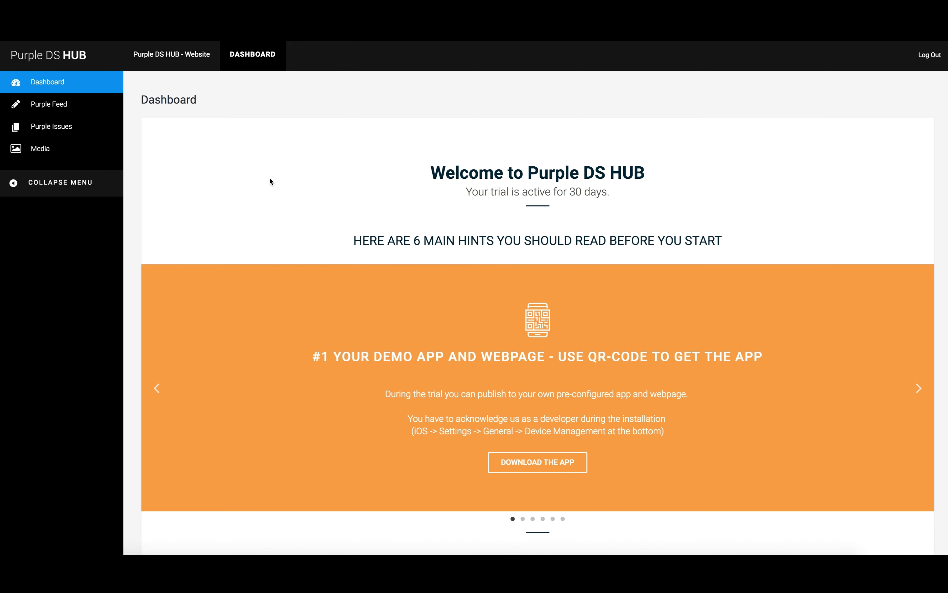
# Look through the dashboard's hints, video tutorials, contact options and app download QR code
pyautogui.scroll(-4, 269, 178)
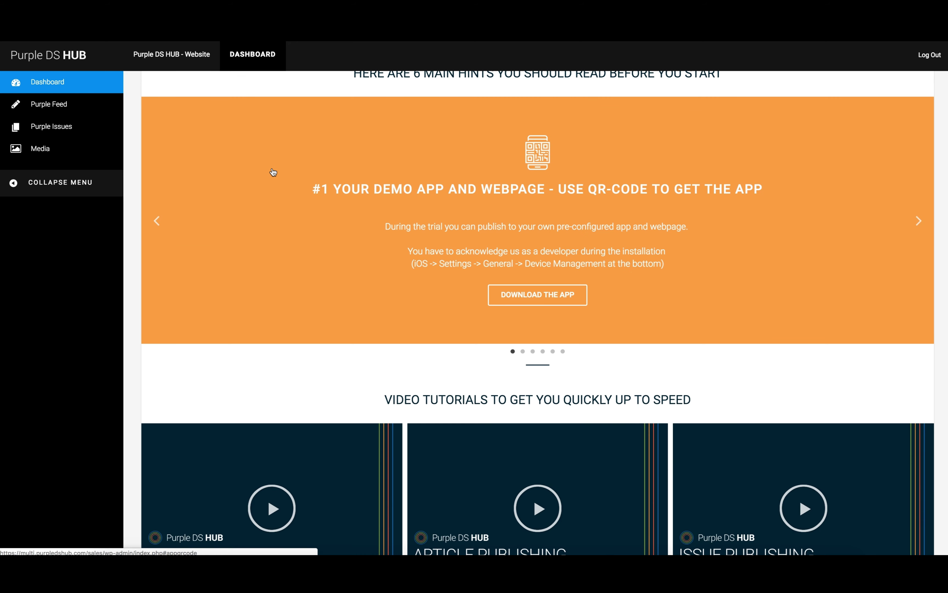
pyautogui.scroll(2, 264, 175)
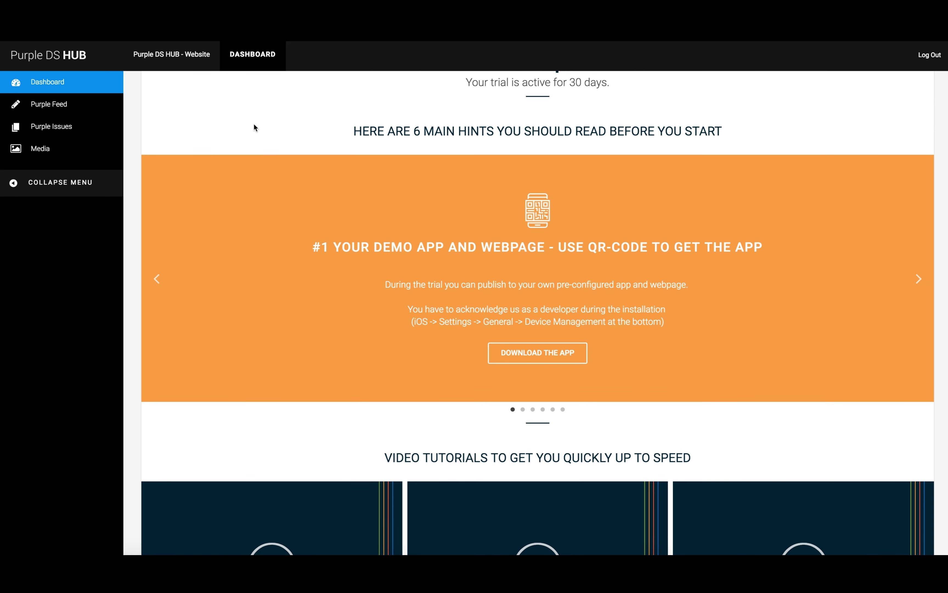
pyautogui.scroll(-4, 275, 178)
pyautogui.scroll(-5, 275, 178)
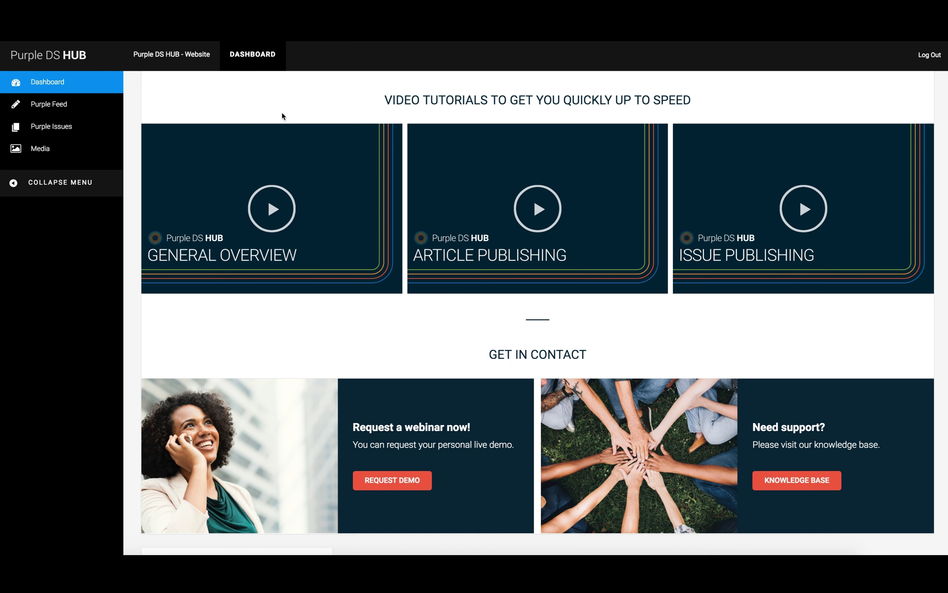
pyautogui.scroll(2, 282, 119)
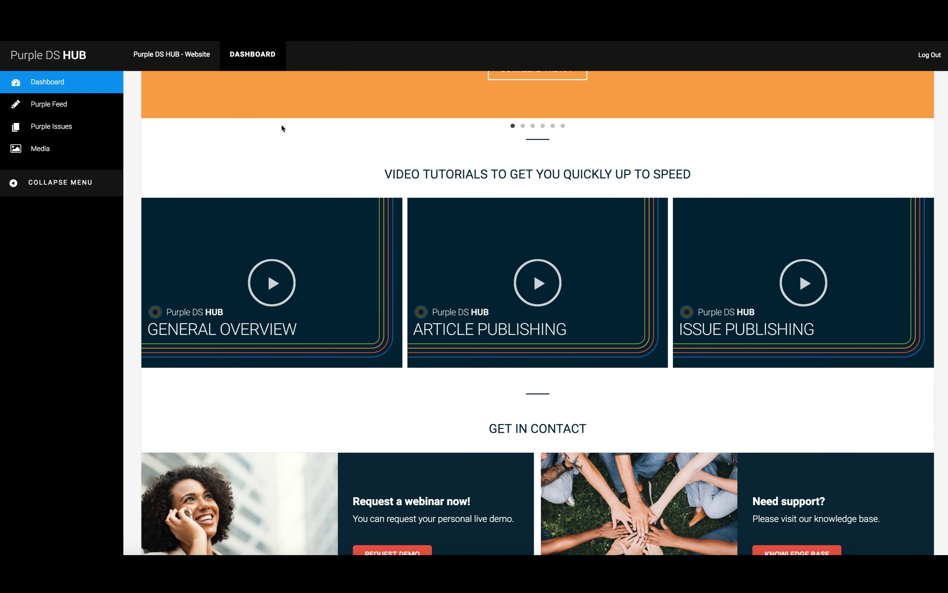
pyautogui.scroll(-6, 283, 127)
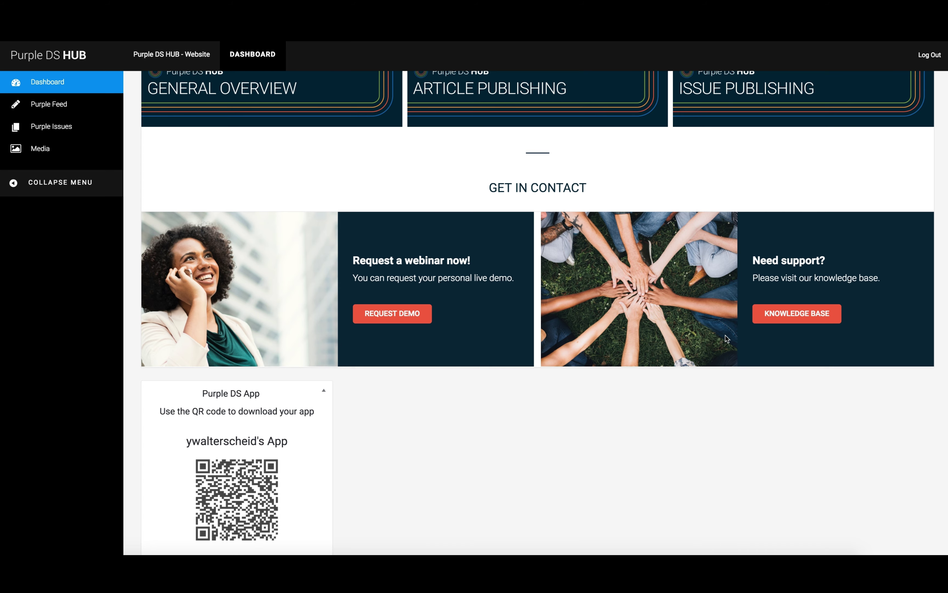
pyautogui.scroll(-2, 569, 319)
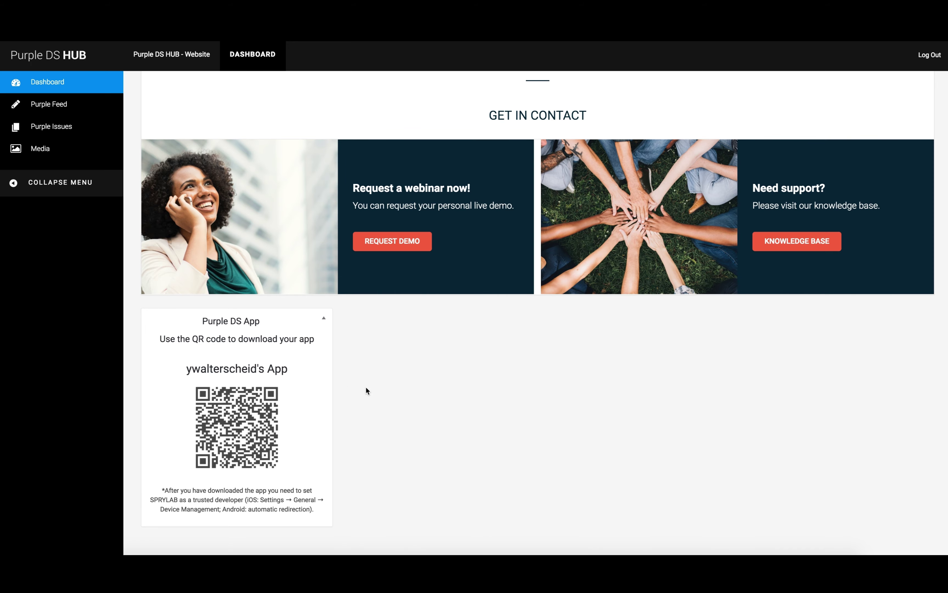
pyautogui.scroll(15, 366, 386)
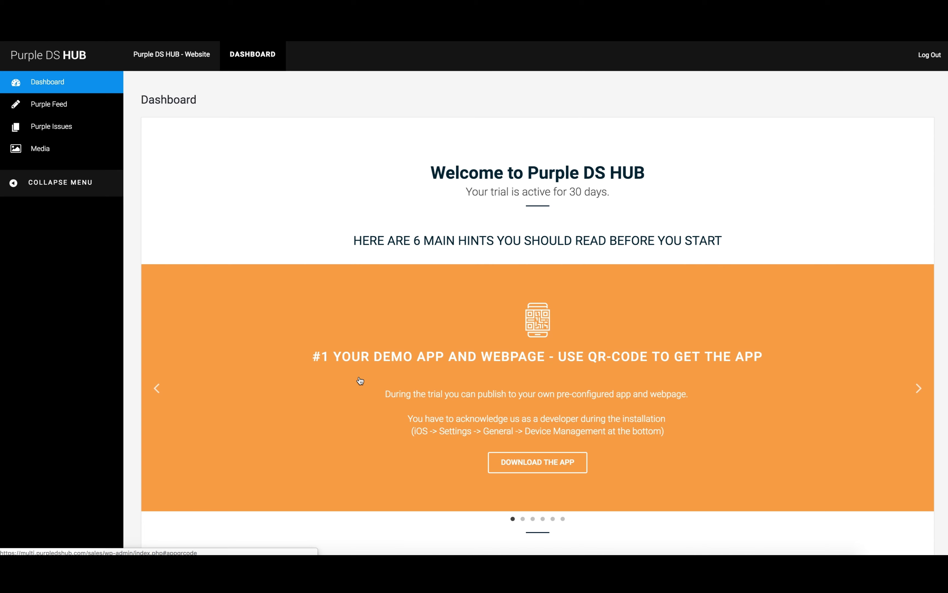
# Open the Purple Feed article list and examine its date, category and publishing-channel filters and the search field
pyautogui.moveTo(120, 114)
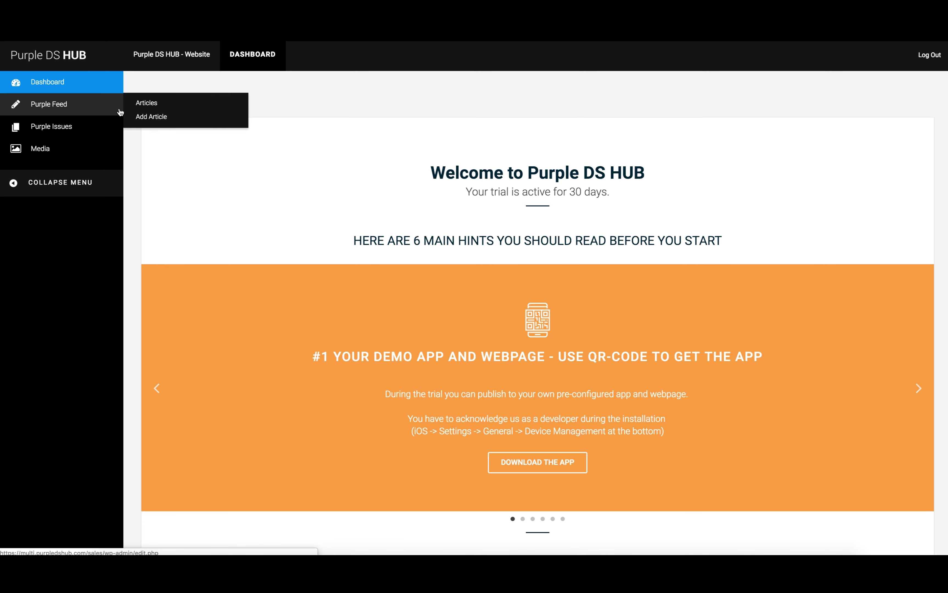
pyautogui.click(85, 105)
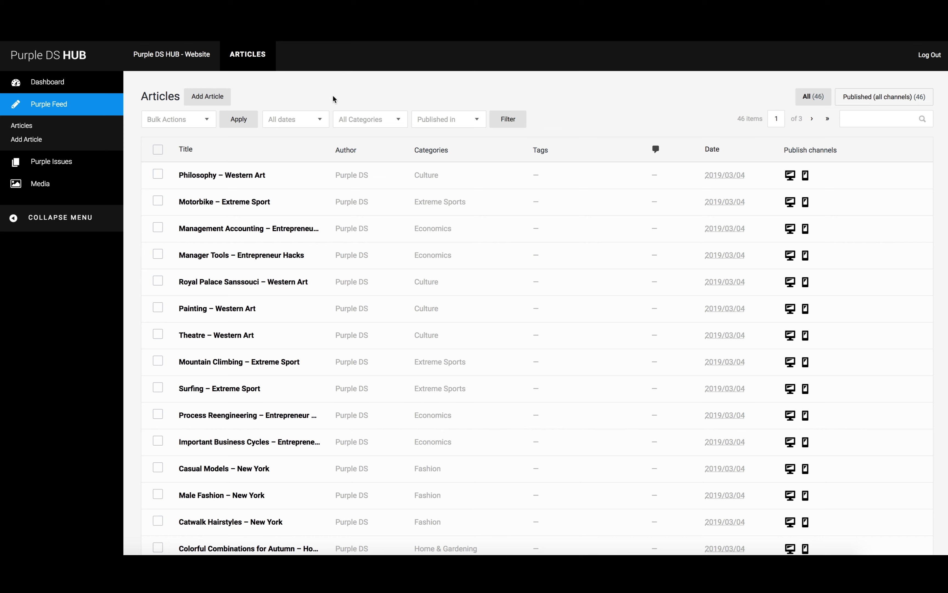
pyautogui.click(307, 121)
pyautogui.click(365, 94)
pyautogui.click(369, 119)
pyautogui.click(370, 92)
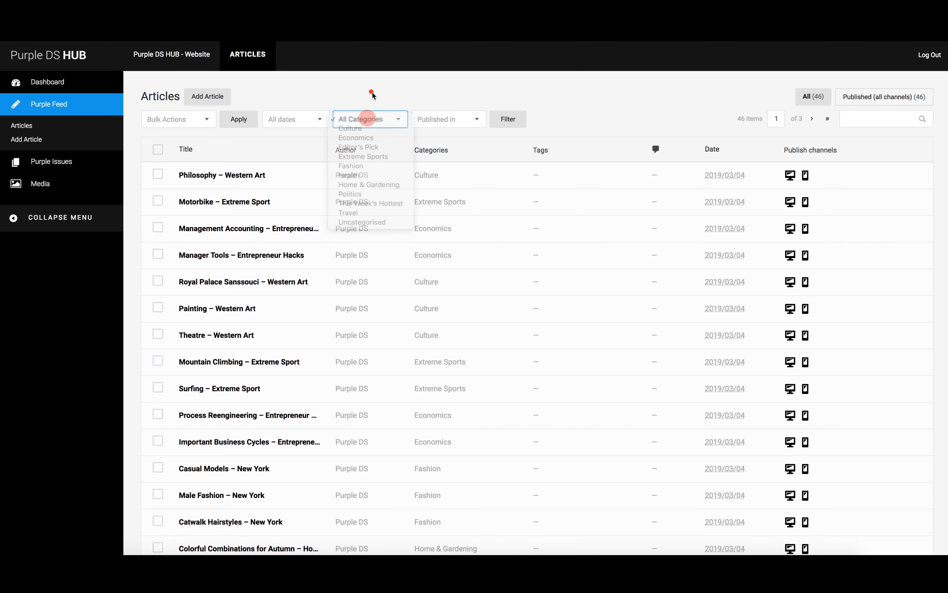
pyautogui.click(454, 119)
pyautogui.click(455, 92)
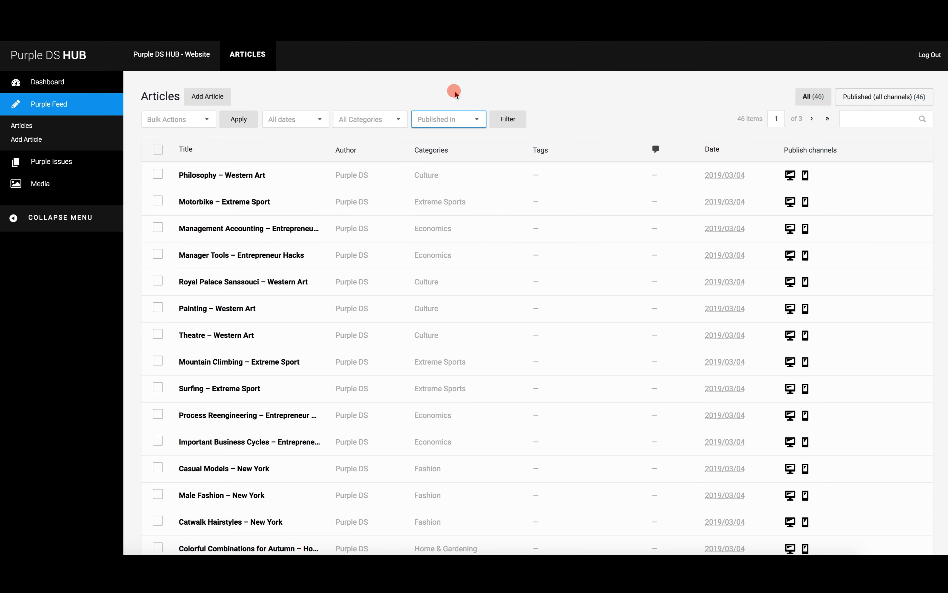
pyautogui.click(850, 122)
pyautogui.click(680, 104)
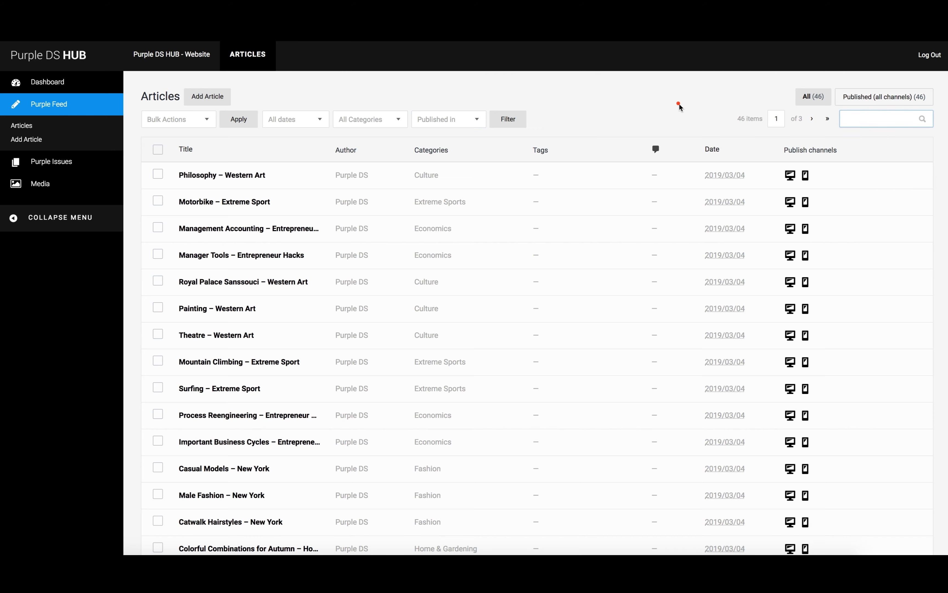
# View the Quick Edit form of the article "Philosophy – Western Art", including categories and tags, and close it without saving
pyautogui.moveTo(260, 178)
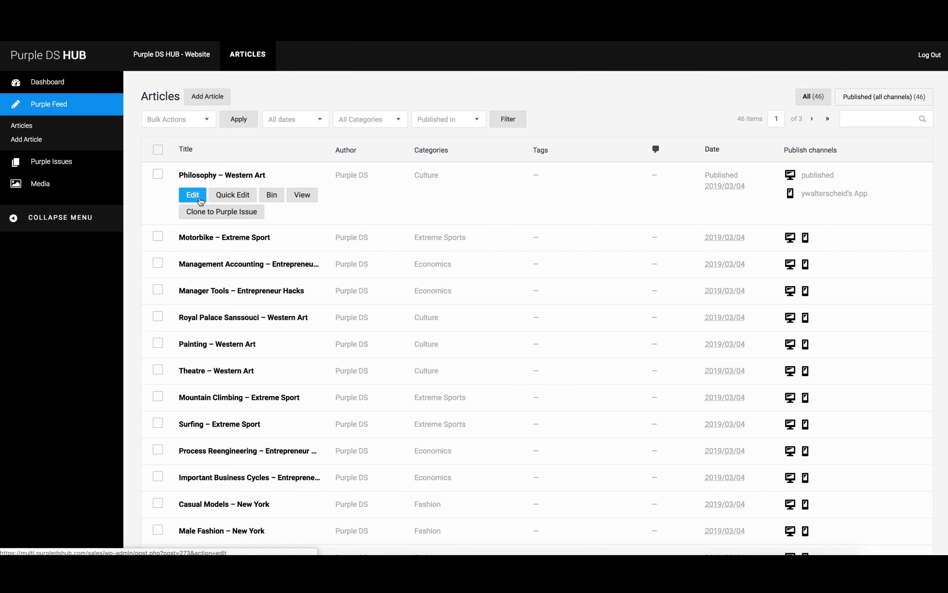
pyautogui.click(242, 198)
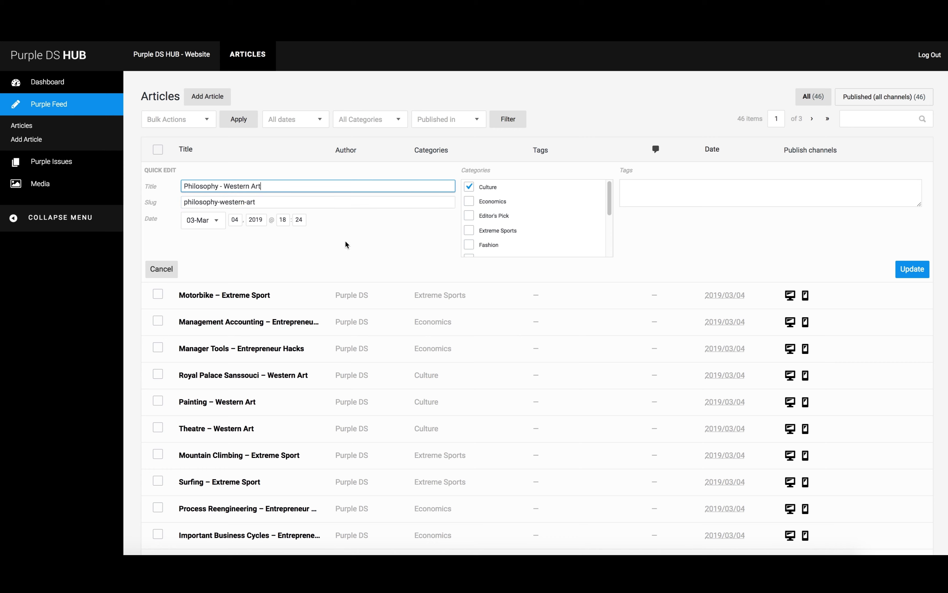
pyautogui.scroll(-1, 485, 214)
pyautogui.scroll(1, 485, 214)
pyautogui.click(642, 200)
pyautogui.click(170, 266)
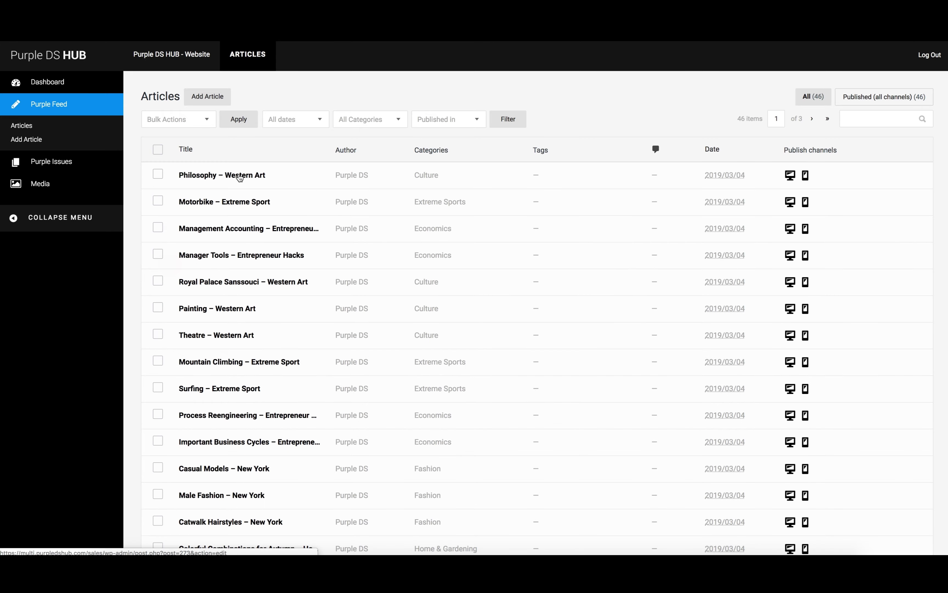
# Open the article "Philosophy – Western Art" in the full article editor
pyautogui.moveTo(237, 181)
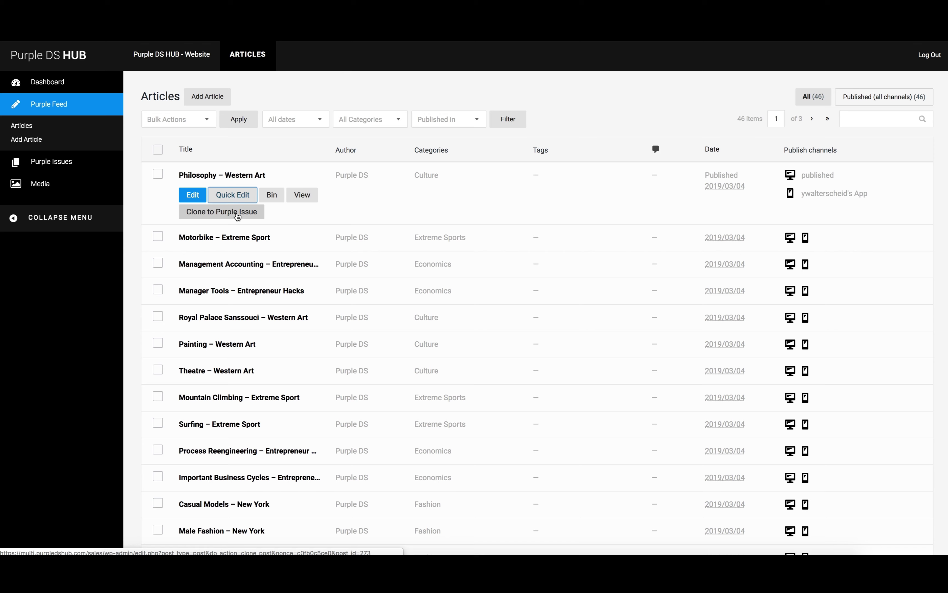
pyautogui.click(194, 200)
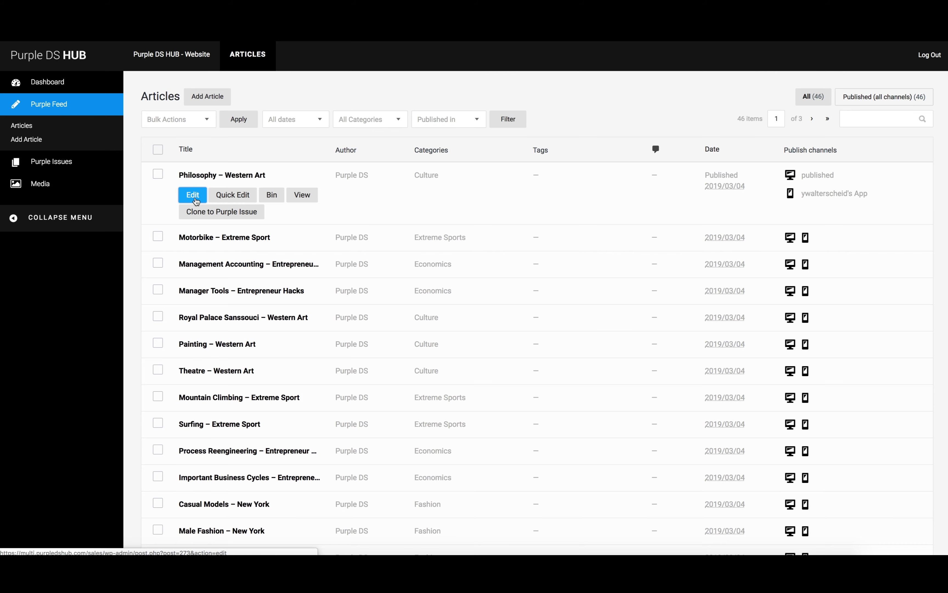
pyautogui.click(196, 201)
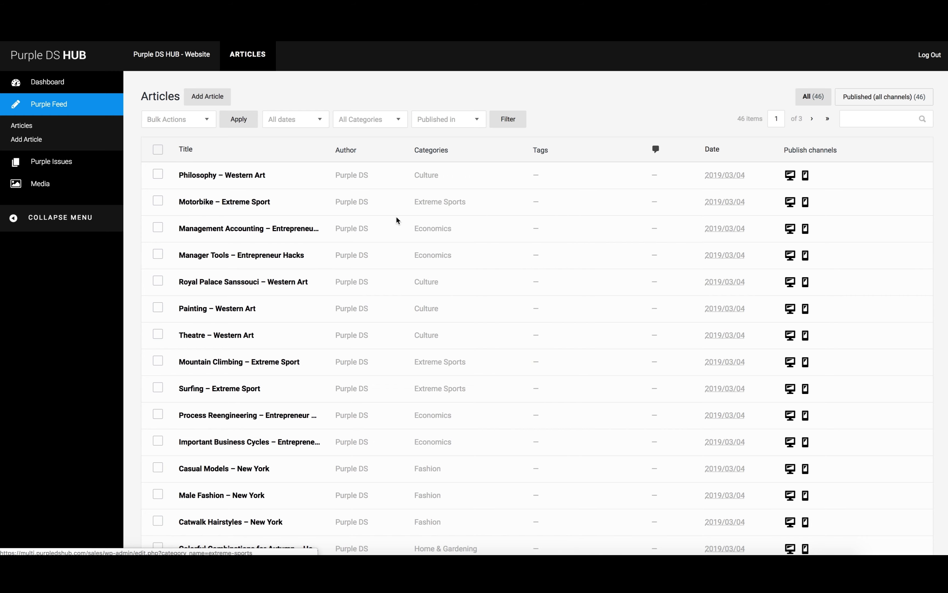
pyautogui.click(193, 196)
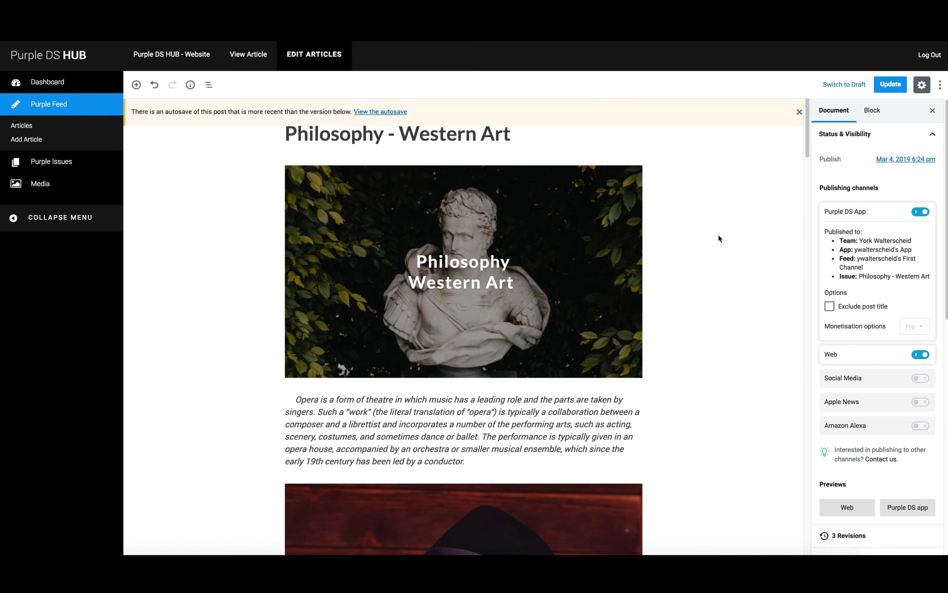
# Read through the article's content from the cover image to the closing line, examining its headings, images, quote and embedded video
pyautogui.scroll(-4, 719, 238)
pyautogui.scroll(4, 719, 245)
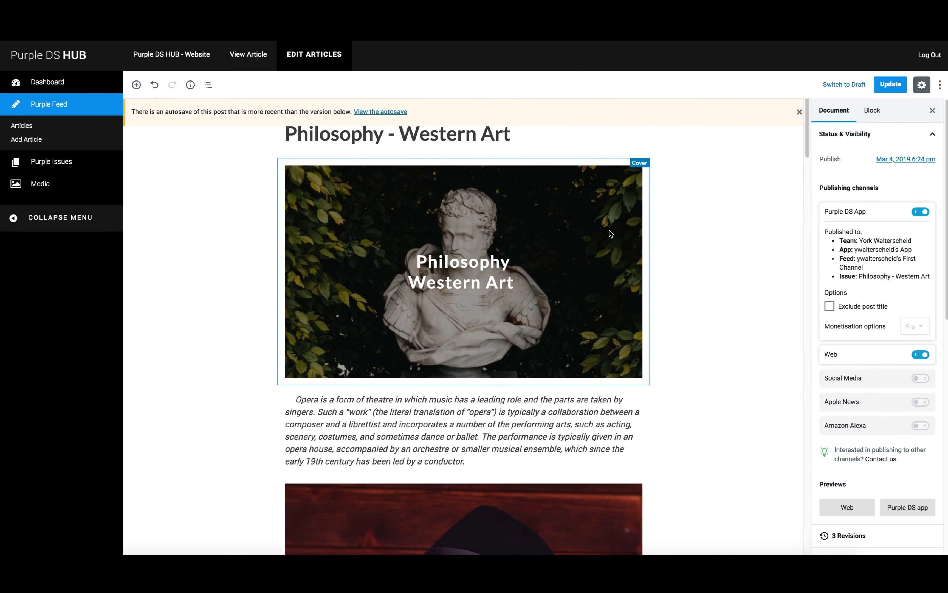
pyautogui.scroll(-5, 684, 274)
pyautogui.scroll(-6, 692, 291)
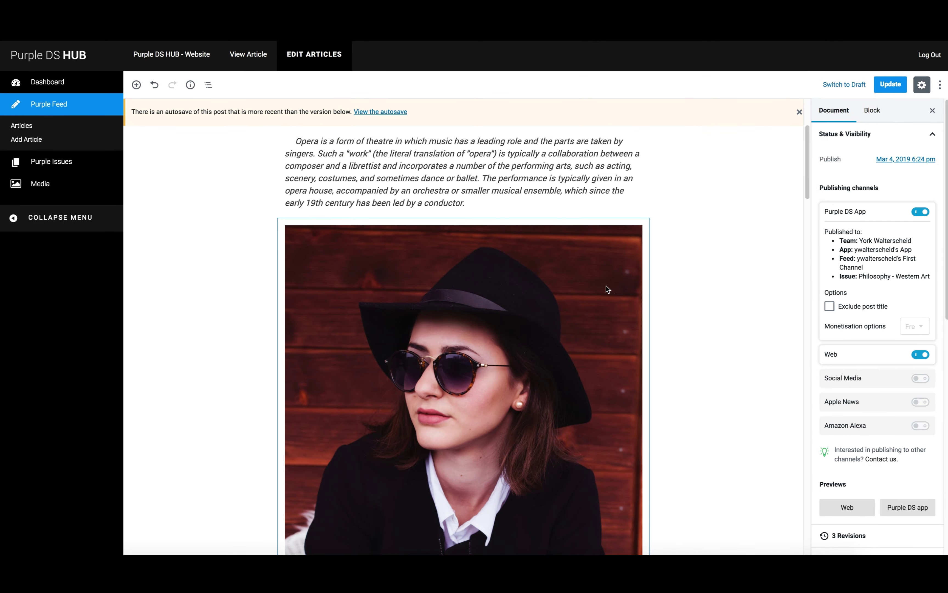
pyautogui.scroll(-6, 666, 284)
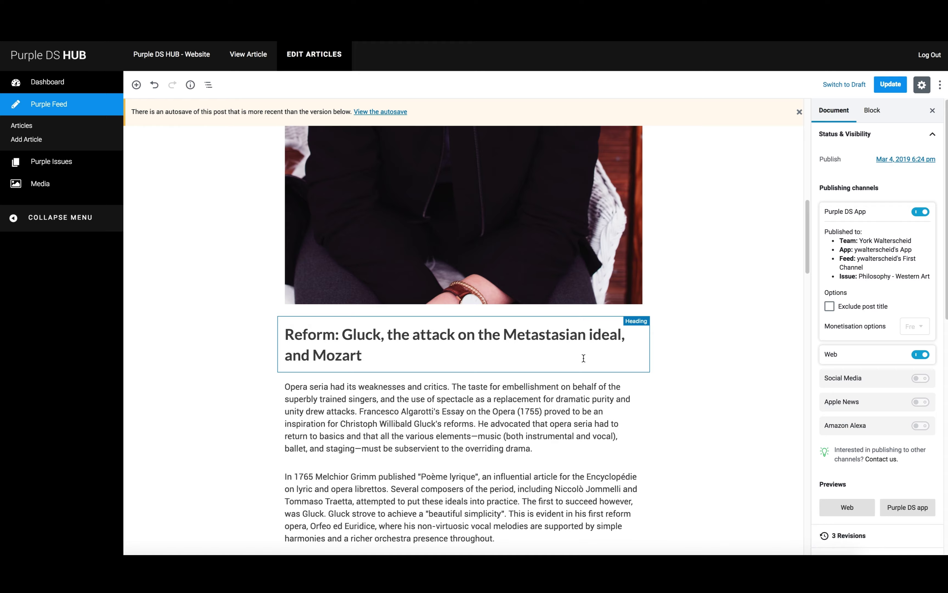
pyautogui.scroll(-4, 582, 356)
pyautogui.scroll(-20, 668, 353)
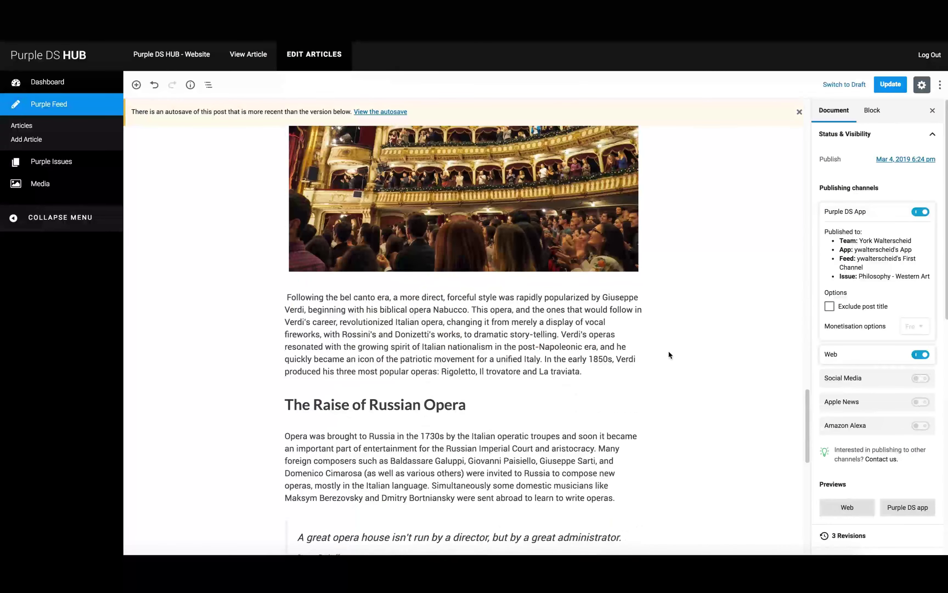
pyautogui.scroll(9, 668, 350)
pyautogui.scroll(4, 627, 342)
pyautogui.scroll(-20, 604, 337)
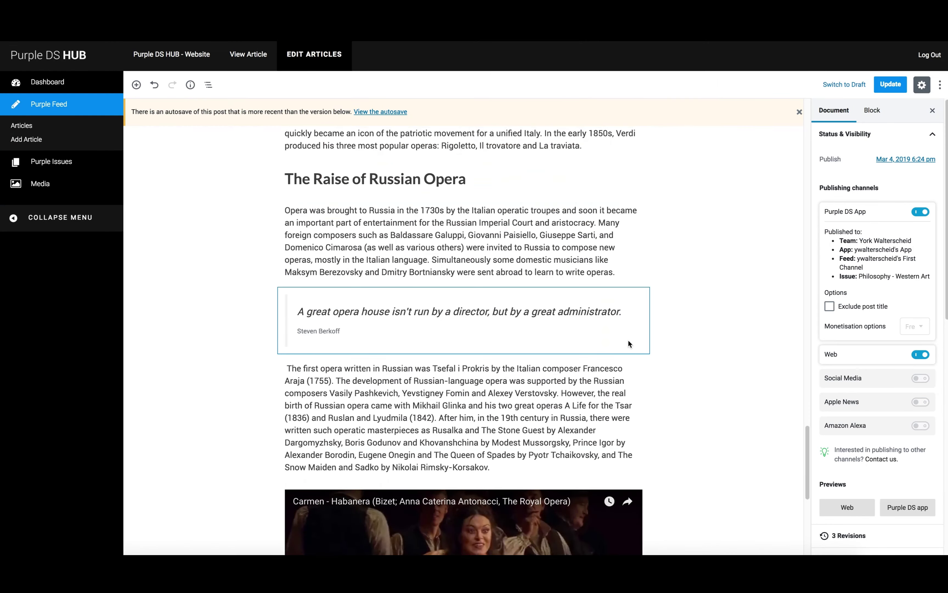
pyautogui.scroll(-4, 664, 377)
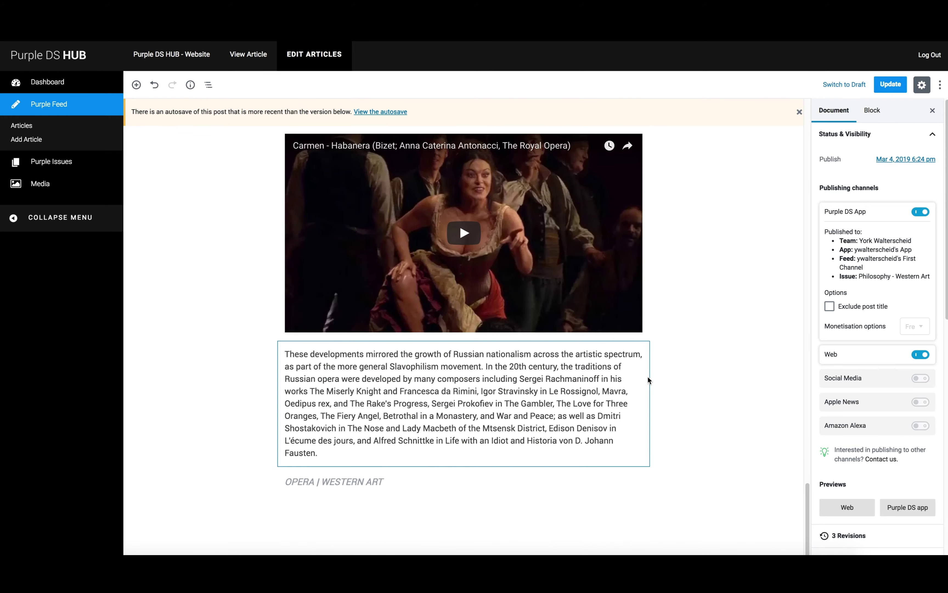
pyautogui.scroll(15, 648, 376)
pyautogui.scroll(8, 653, 377)
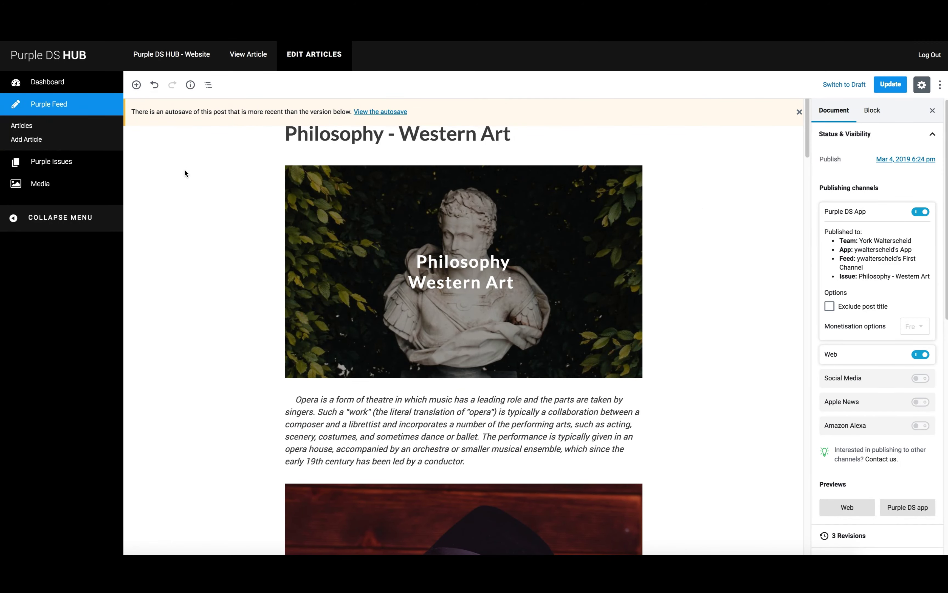
# Browse the content blocks that can be added to the article, checking the Common Blocks and Embeds categories
pyautogui.click(136, 85)
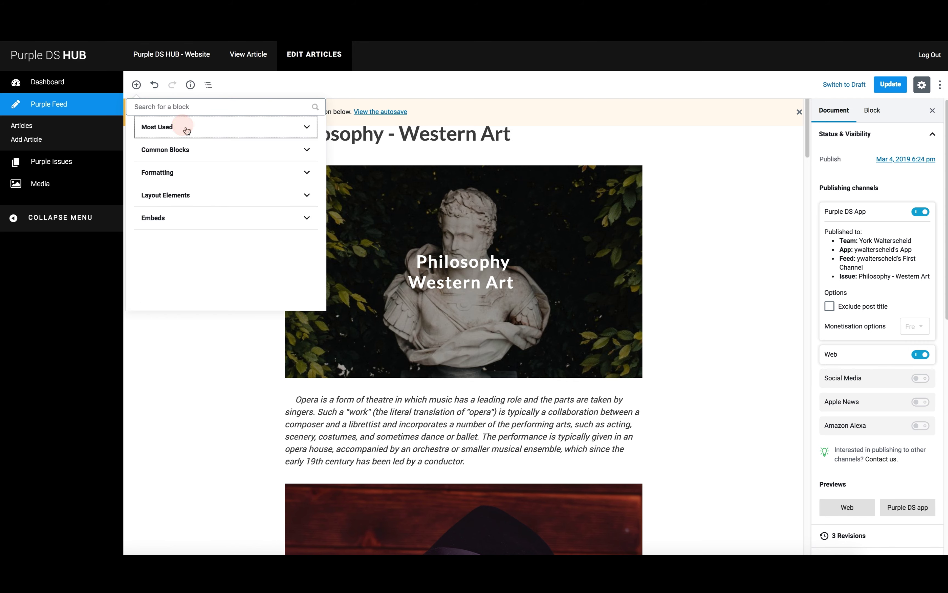
pyautogui.click(209, 157)
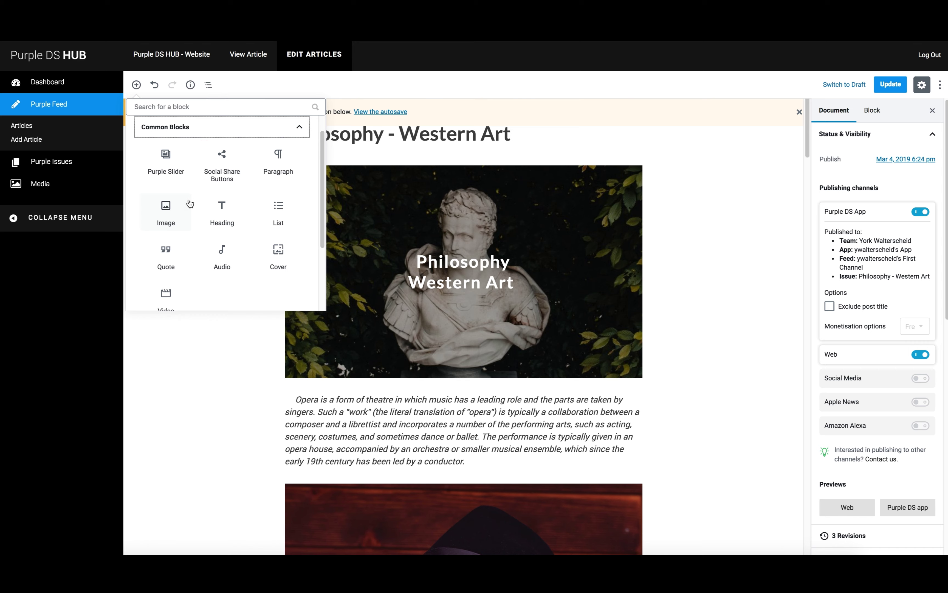
pyautogui.click(198, 127)
pyautogui.click(197, 219)
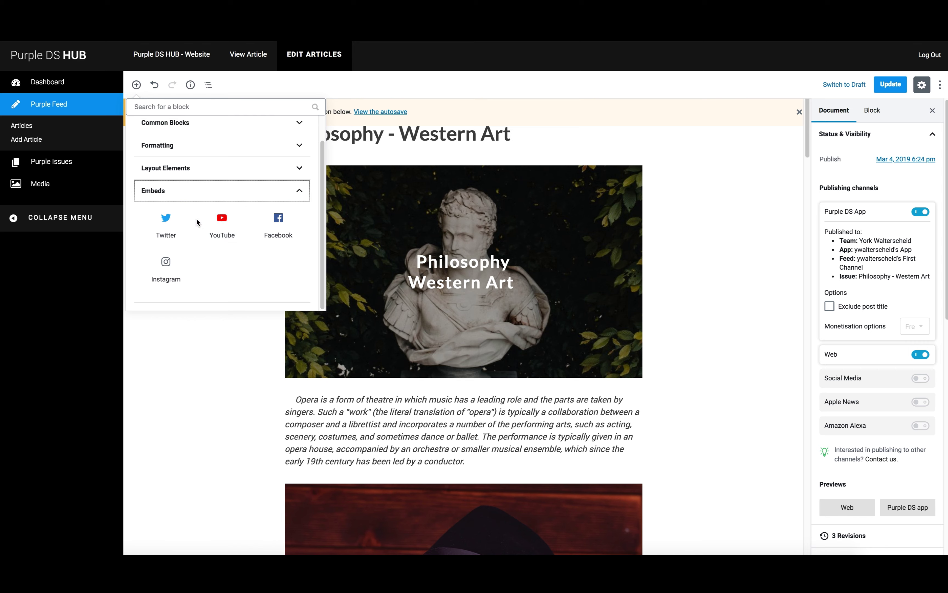
pyautogui.click(201, 198)
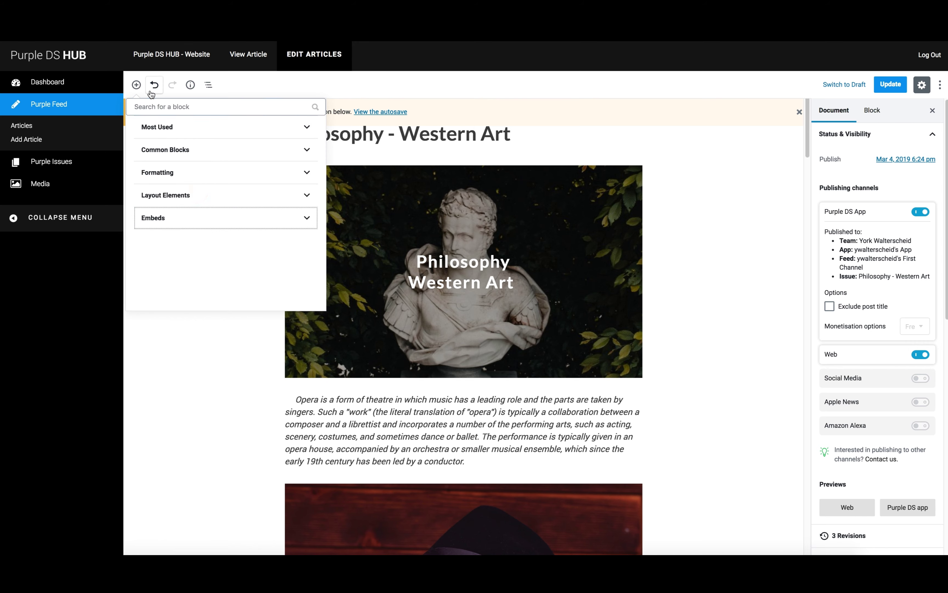
pyautogui.click(697, 173)
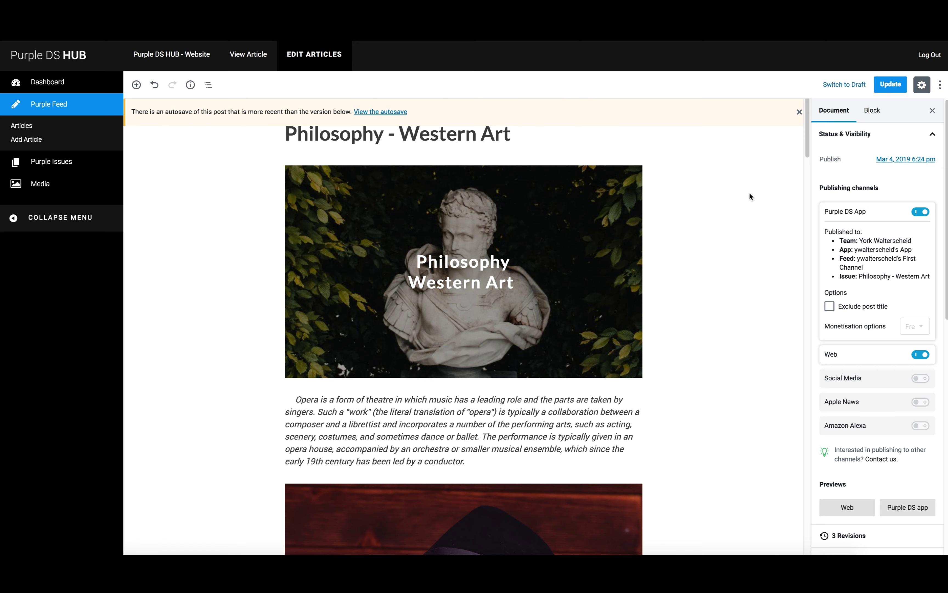
# Show the block settings for the article's italic opening paragraph with all of its text selected
pyautogui.click(873, 110)
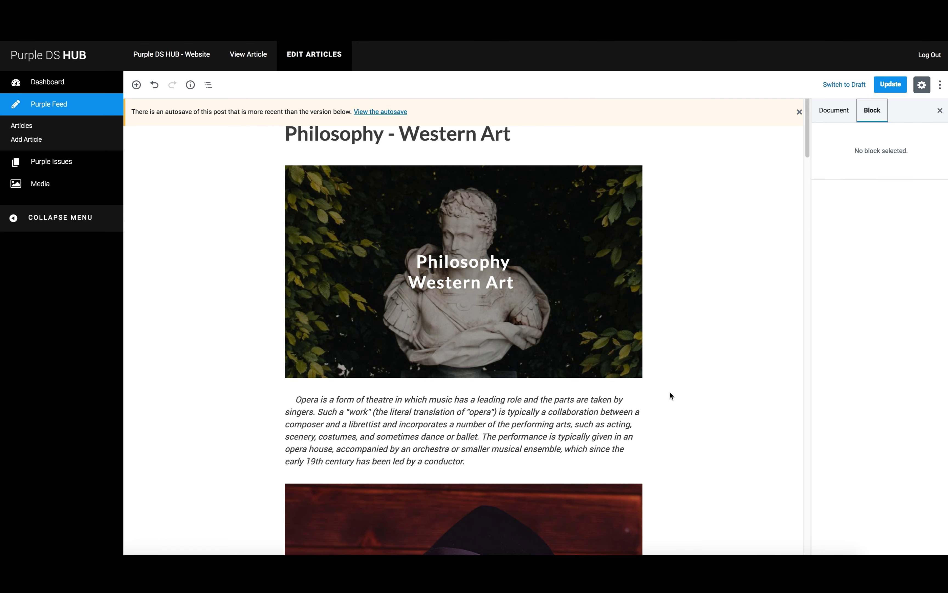
pyautogui.tripleClick(614, 426)
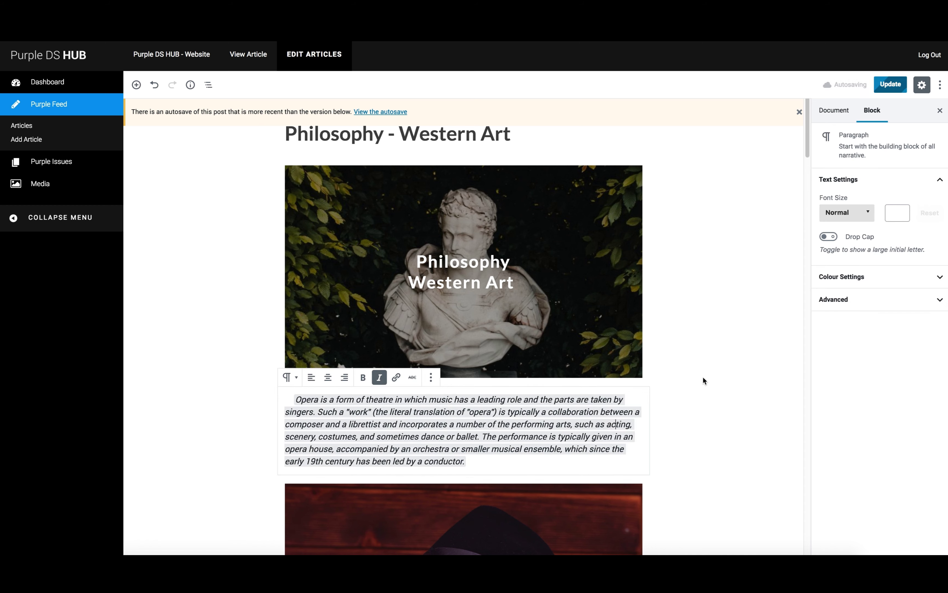
# Review the article's document settings, from publishing channels and previews to categories, tags and featured image
pyautogui.click(836, 115)
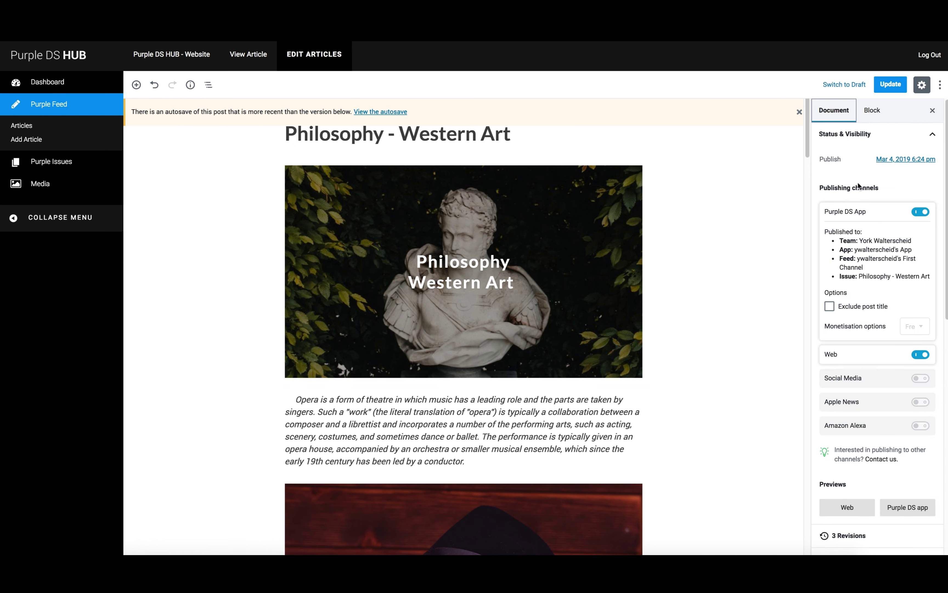
pyautogui.scroll(-5, 858, 189)
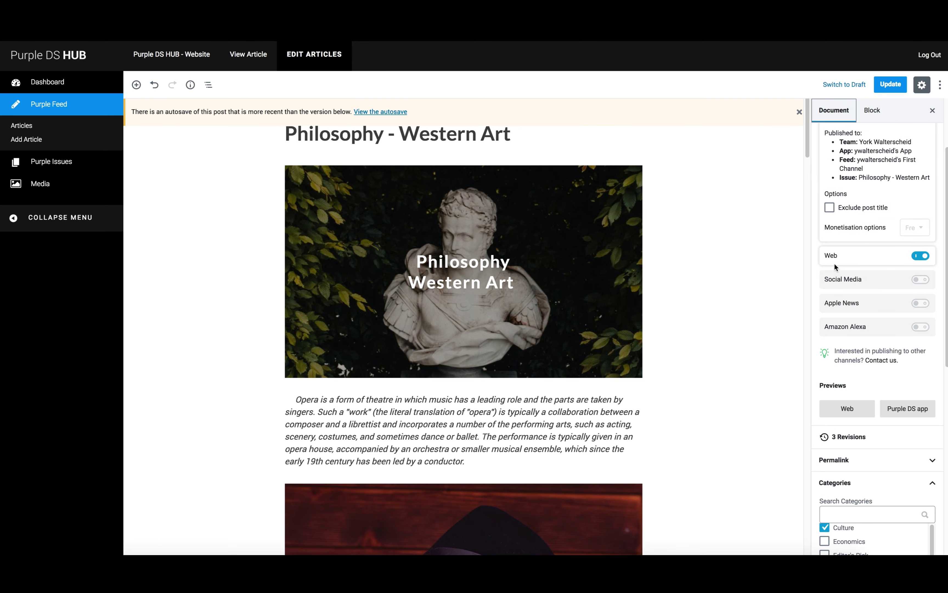
pyautogui.moveTo(856, 290)
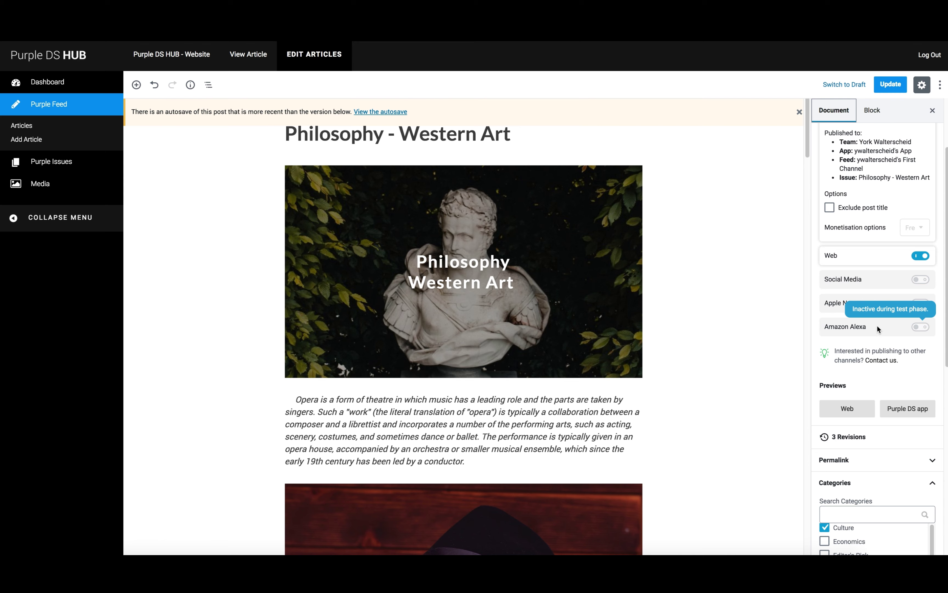
pyautogui.scroll(-1, 878, 324)
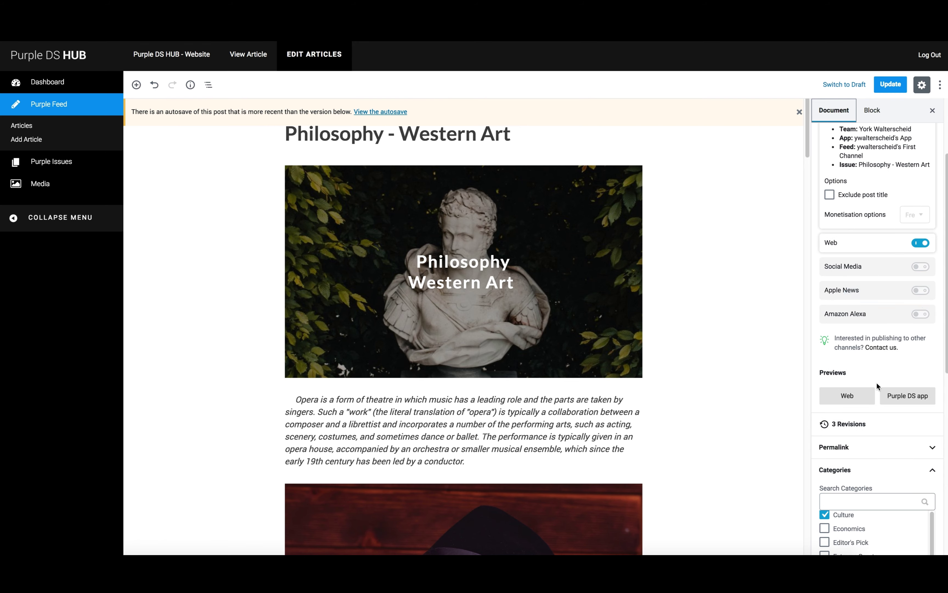
pyautogui.scroll(-2, 878, 345)
pyautogui.scroll(-5, 870, 316)
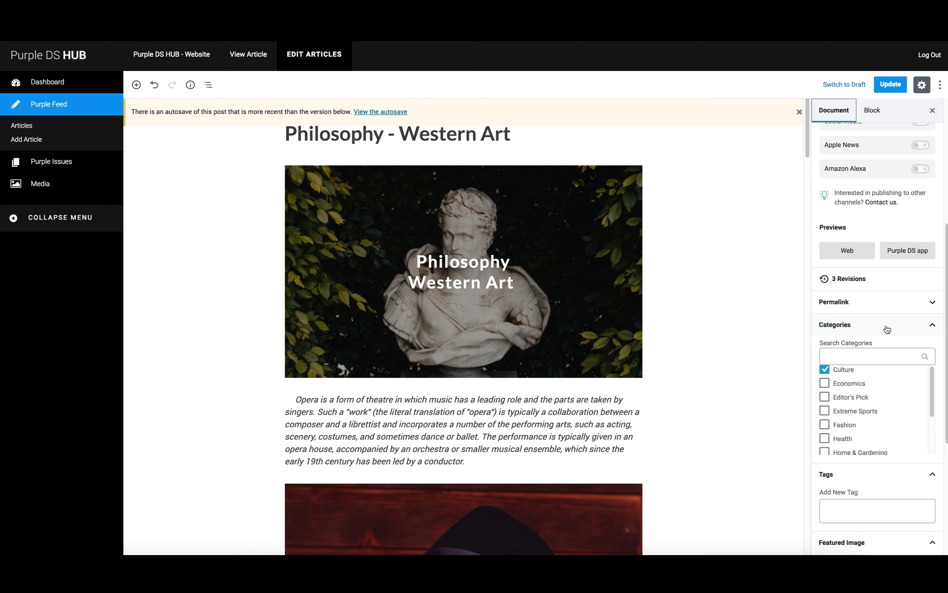
pyautogui.scroll(-3, 882, 392)
pyautogui.scroll(-3, 888, 390)
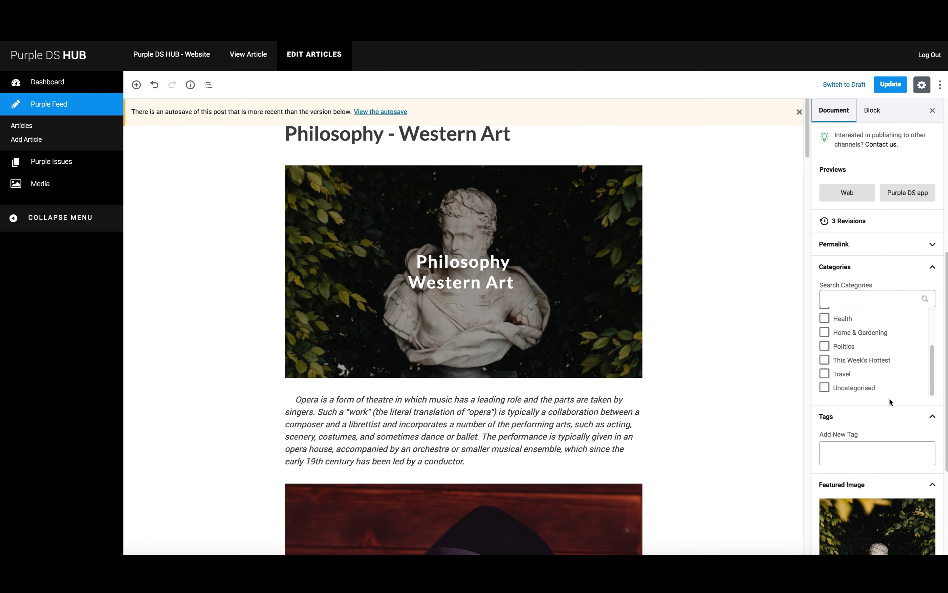
pyautogui.scroll(-4, 906, 485)
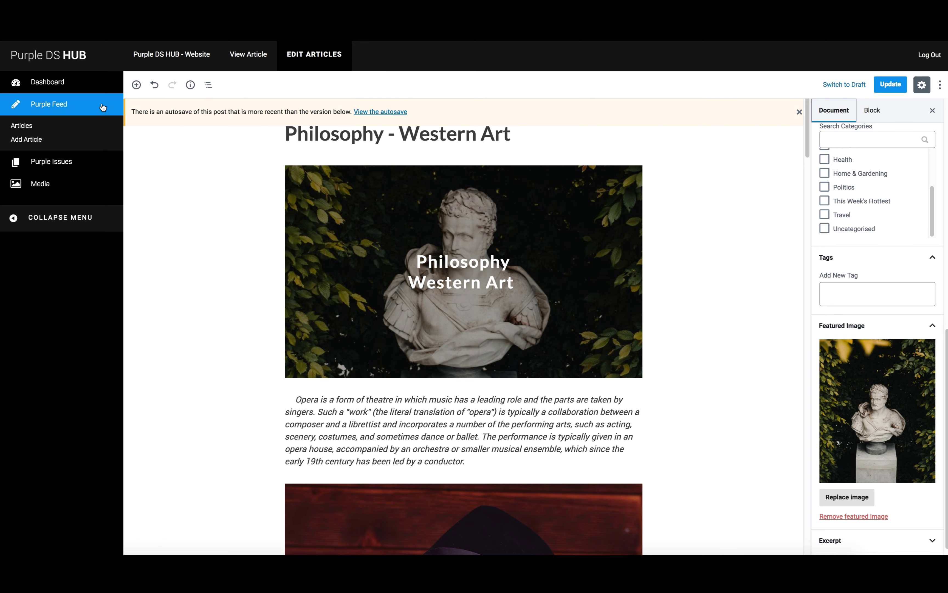
# Leave the article editor without saving and examine the Purple Issues list, including Issue 12/18 and its articles
pyautogui.moveTo(111, 168)
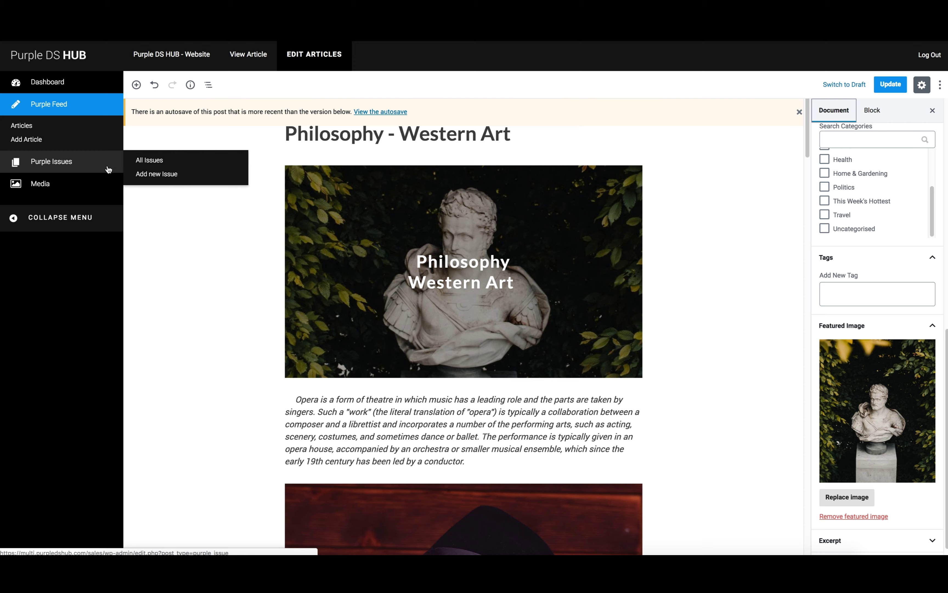
pyautogui.click(110, 163)
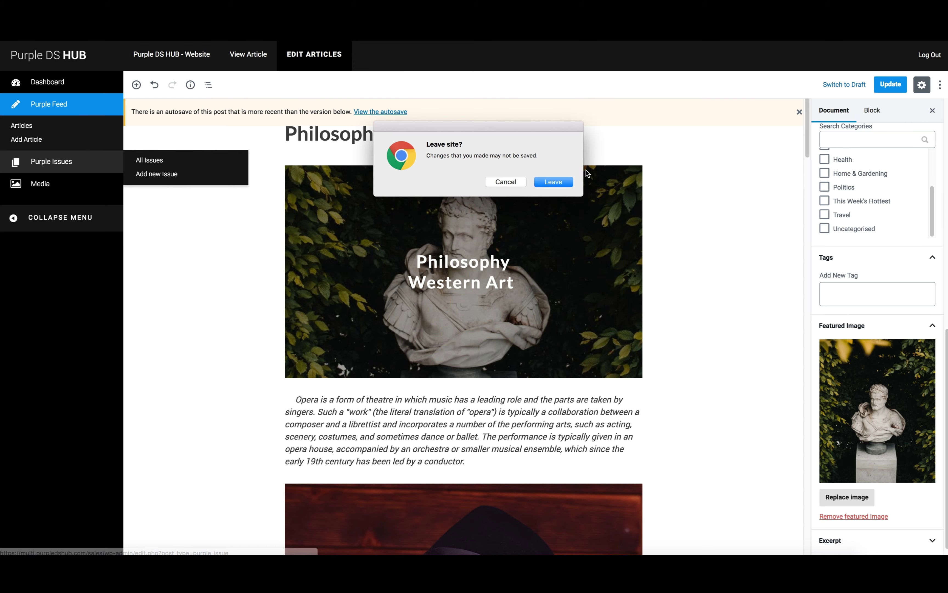
pyautogui.click(560, 183)
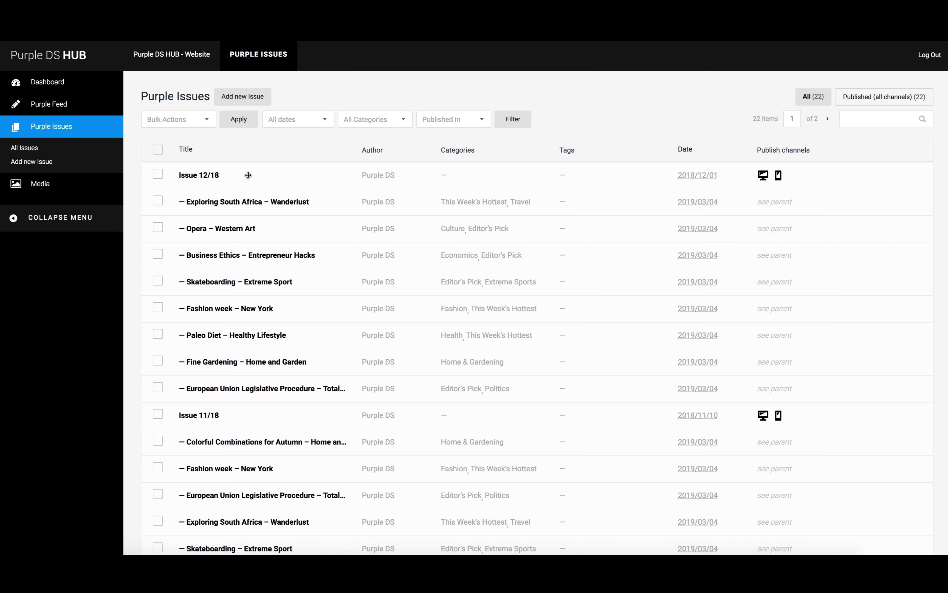
pyautogui.moveTo(248, 175)
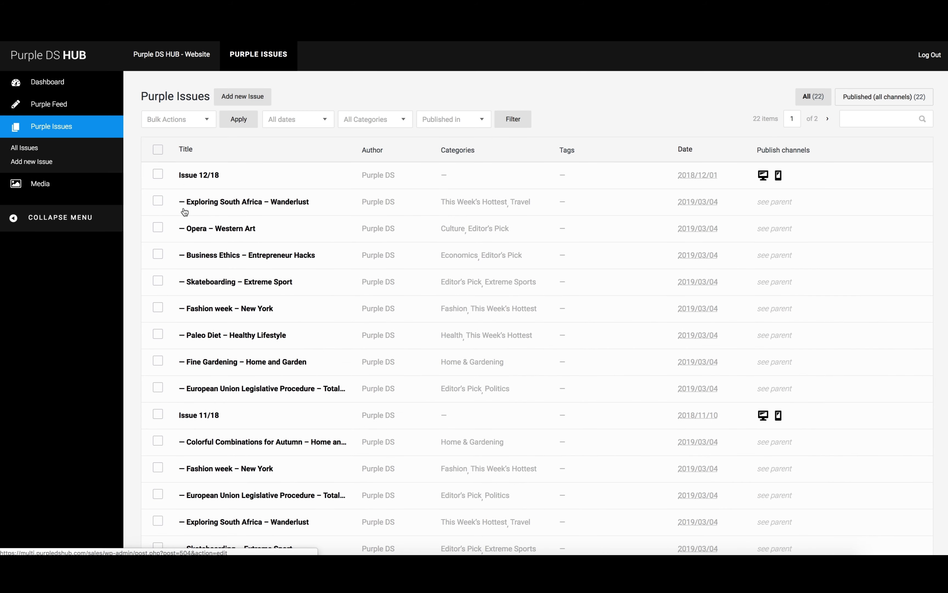
pyautogui.moveTo(190, 209)
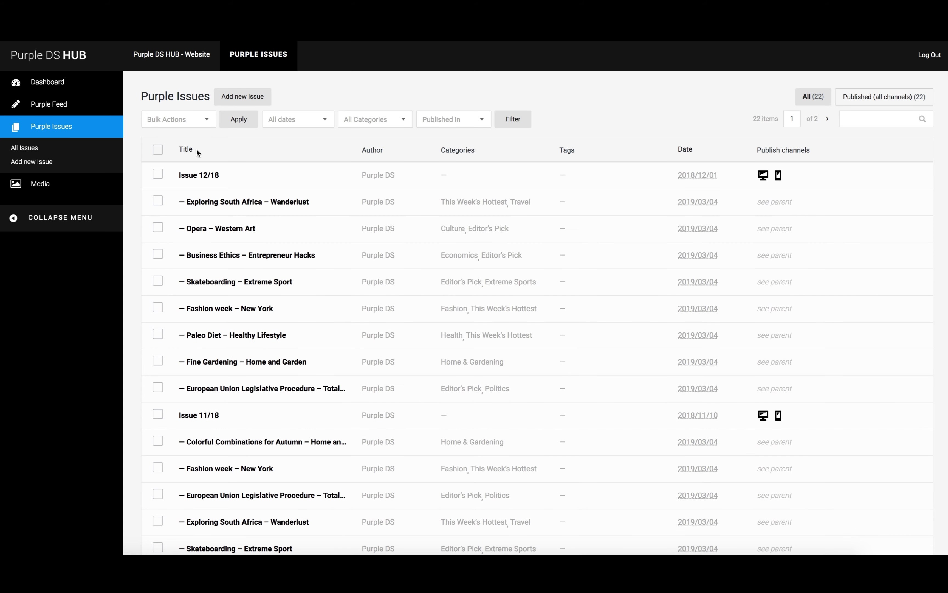
# View the images in the Media Library and return to the dashboard
pyautogui.click(115, 191)
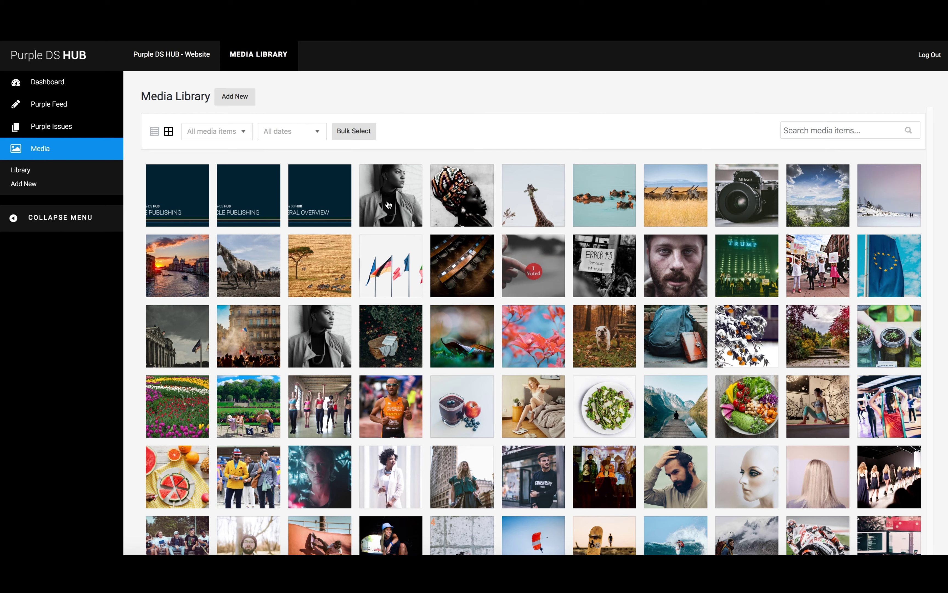
pyautogui.click(87, 86)
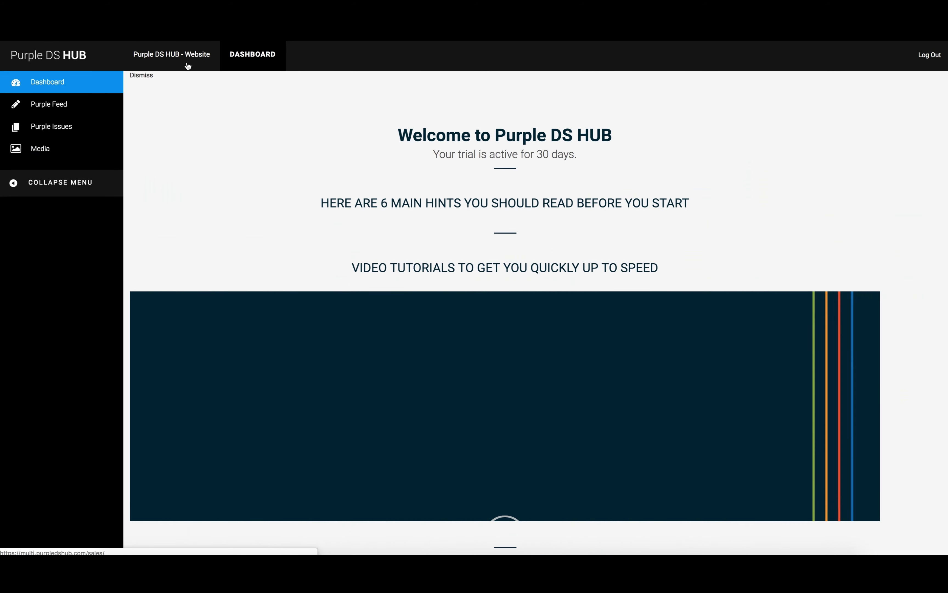
# Visit the Purple DS HUB website from the dashboard and look through its home page
pyautogui.moveTo(191, 58)
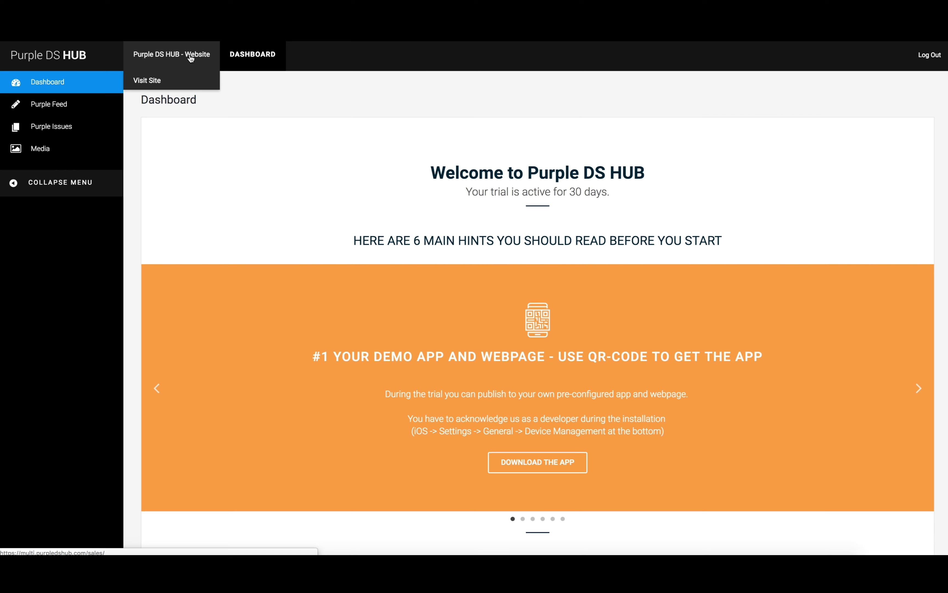
pyautogui.click(191, 58)
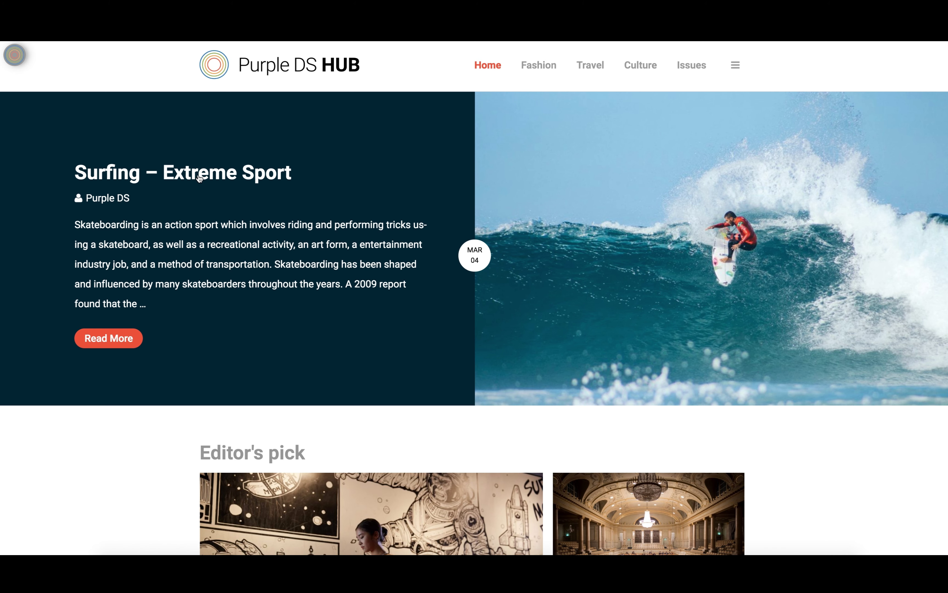
pyautogui.scroll(-15, 198, 198)
pyautogui.scroll(15, 193, 204)
# Return from the website to the dashboard and look through it from the welcome hints to the app's QR code
pyautogui.moveTo(14, 54)
pyautogui.click(93, 58)
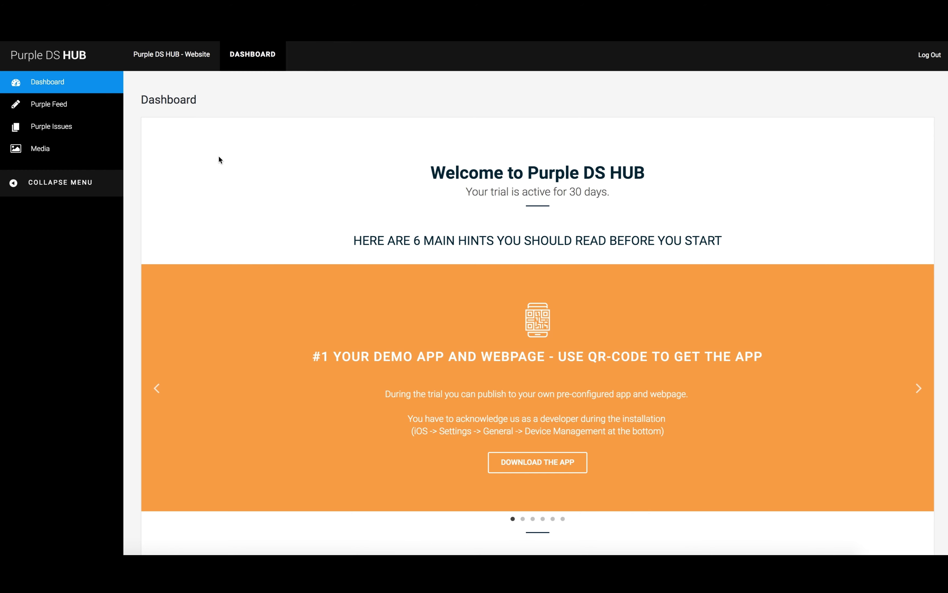
pyautogui.scroll(-2, 219, 155)
pyautogui.scroll(2, 219, 155)
pyautogui.scroll(-10, 207, 154)
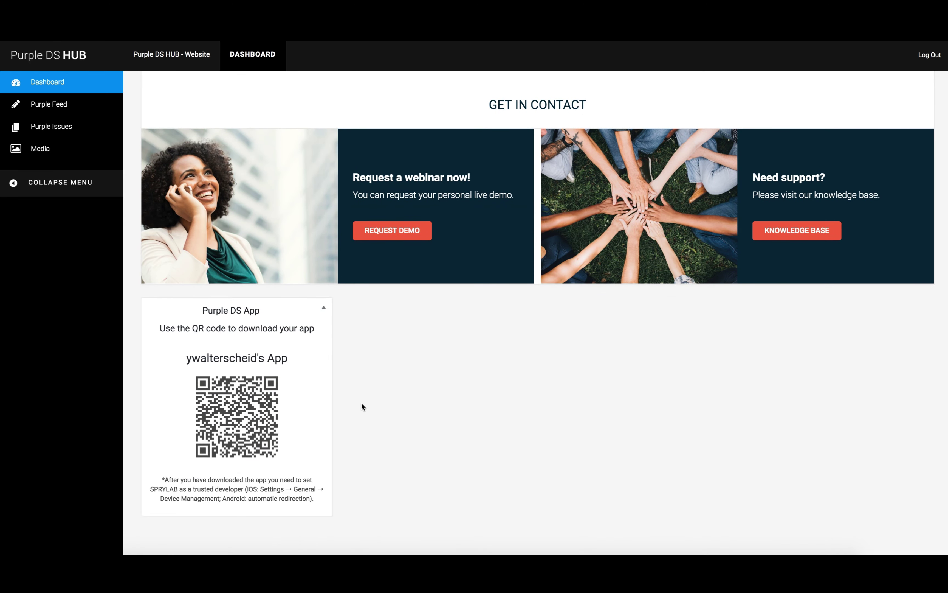
pyautogui.scroll(10, 366, 403)
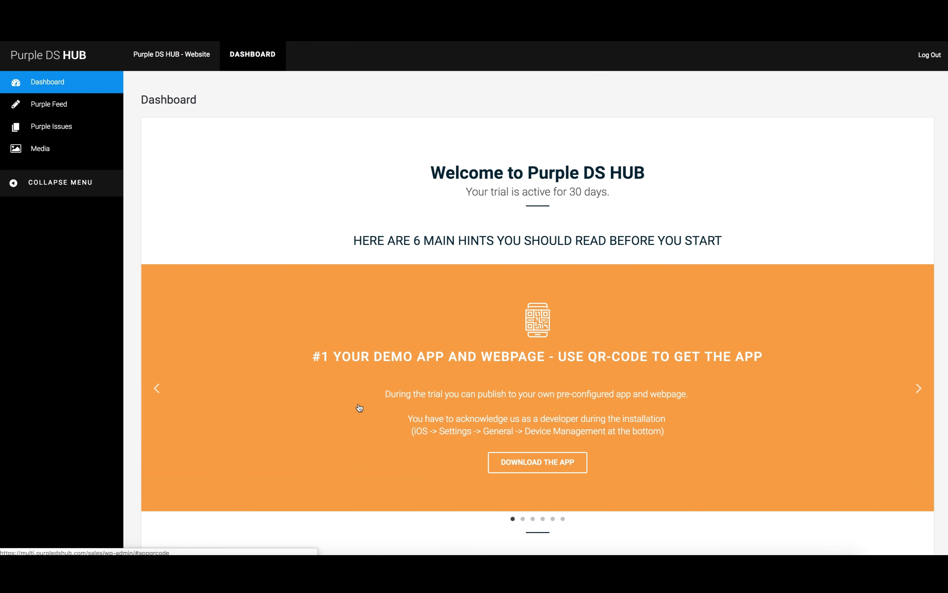